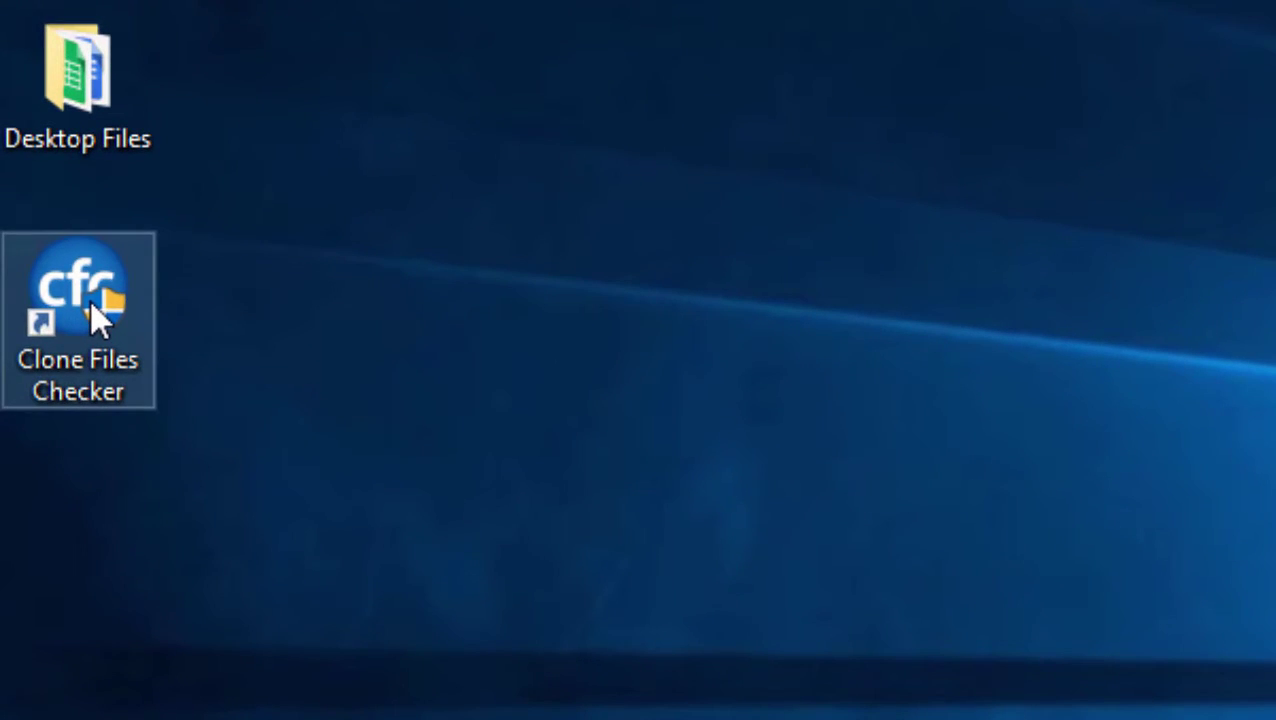
Launch Clone Files Checker from its desktop shortcut
{"action": "double_click", "coordinate": [97, 318]}
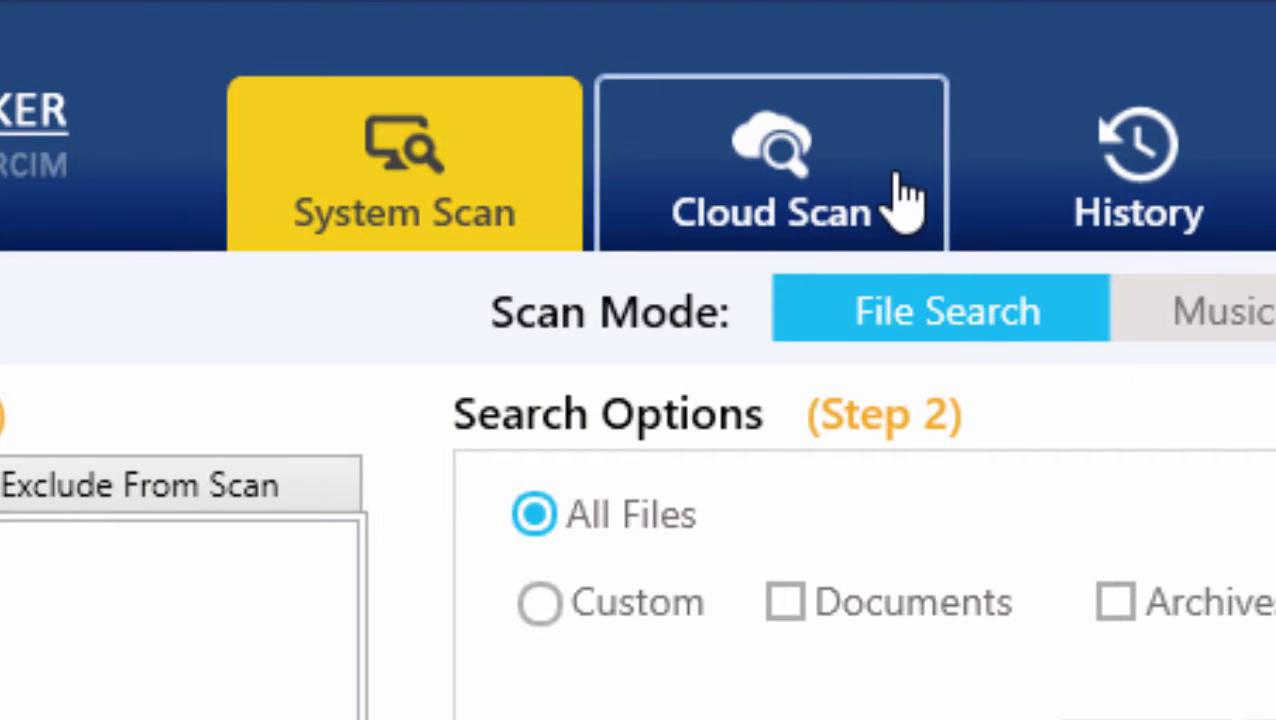
Switch to Cloud Scan, load Google Drive and allow the app access to the account
{"action": "left_click", "coordinate": [903, 203]}
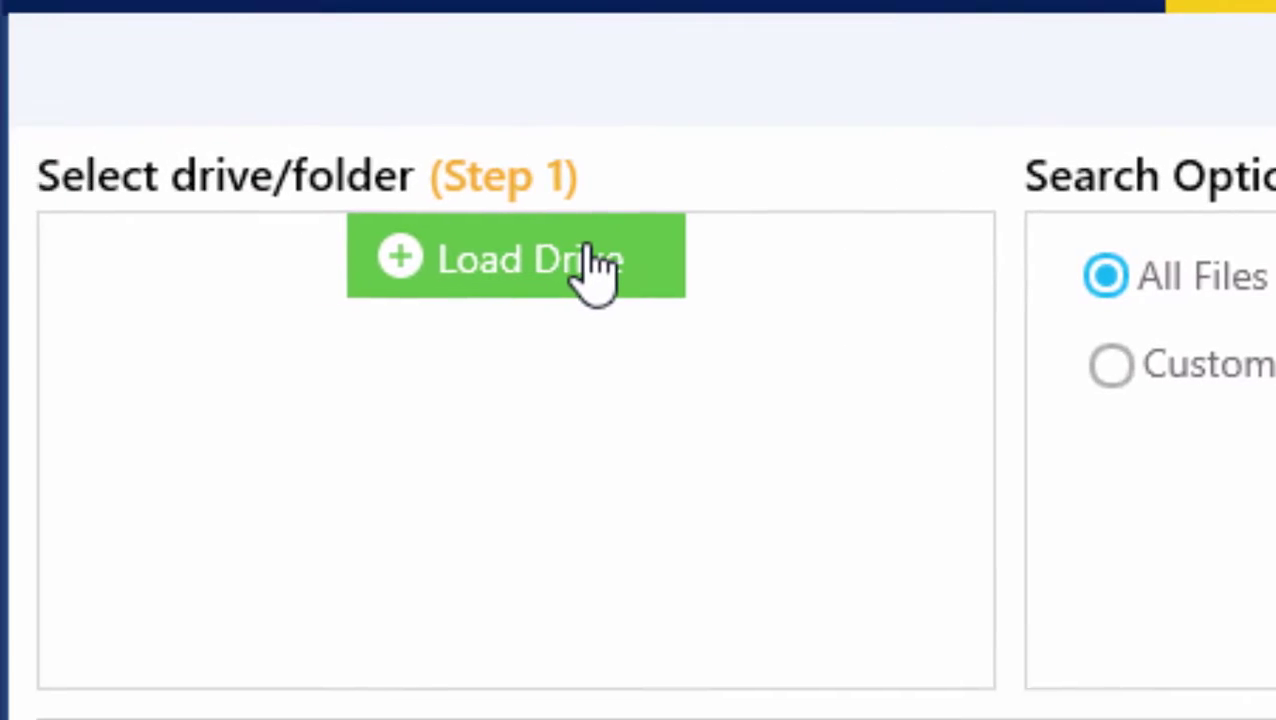
{"action": "left_click", "coordinate": [25, 505]}
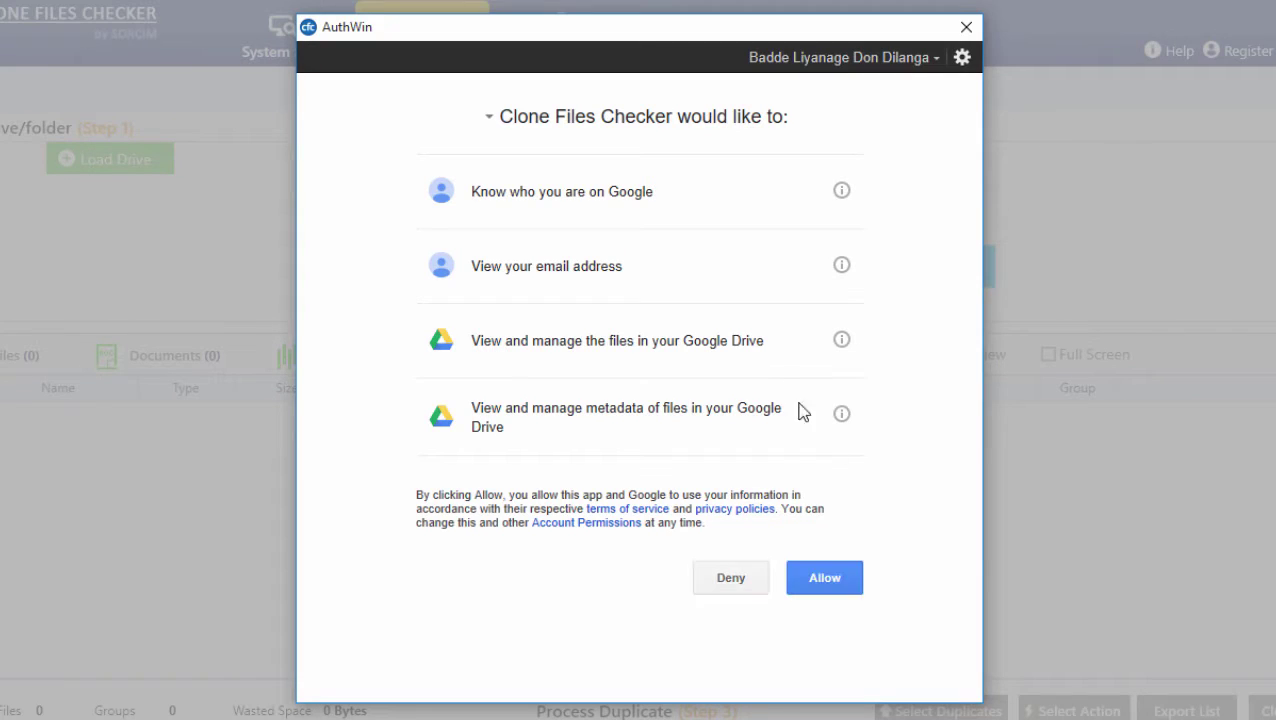
{"action": "left_click", "coordinate": [856, 574]}
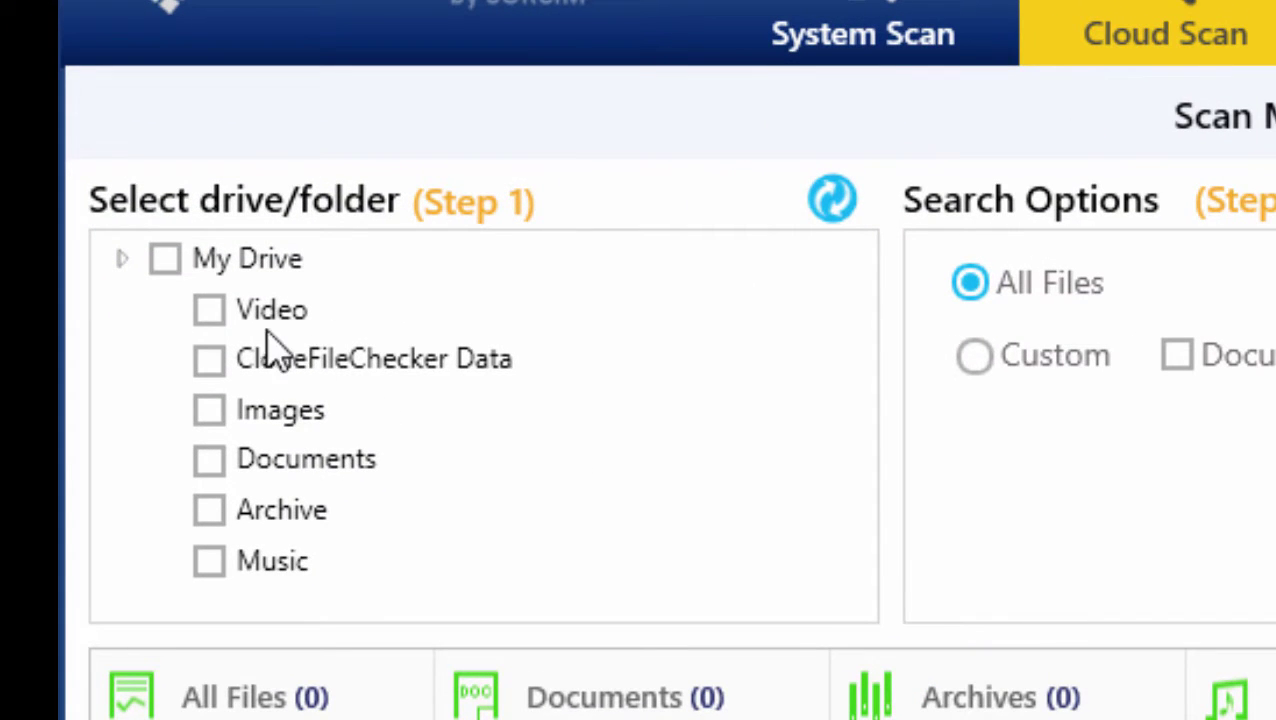
Include My Drive with all subfolders and start an All Files duplicate search
{"action": "left_click", "coordinate": [168, 259]}
{"action": "left_click", "coordinate": [836, 206]}
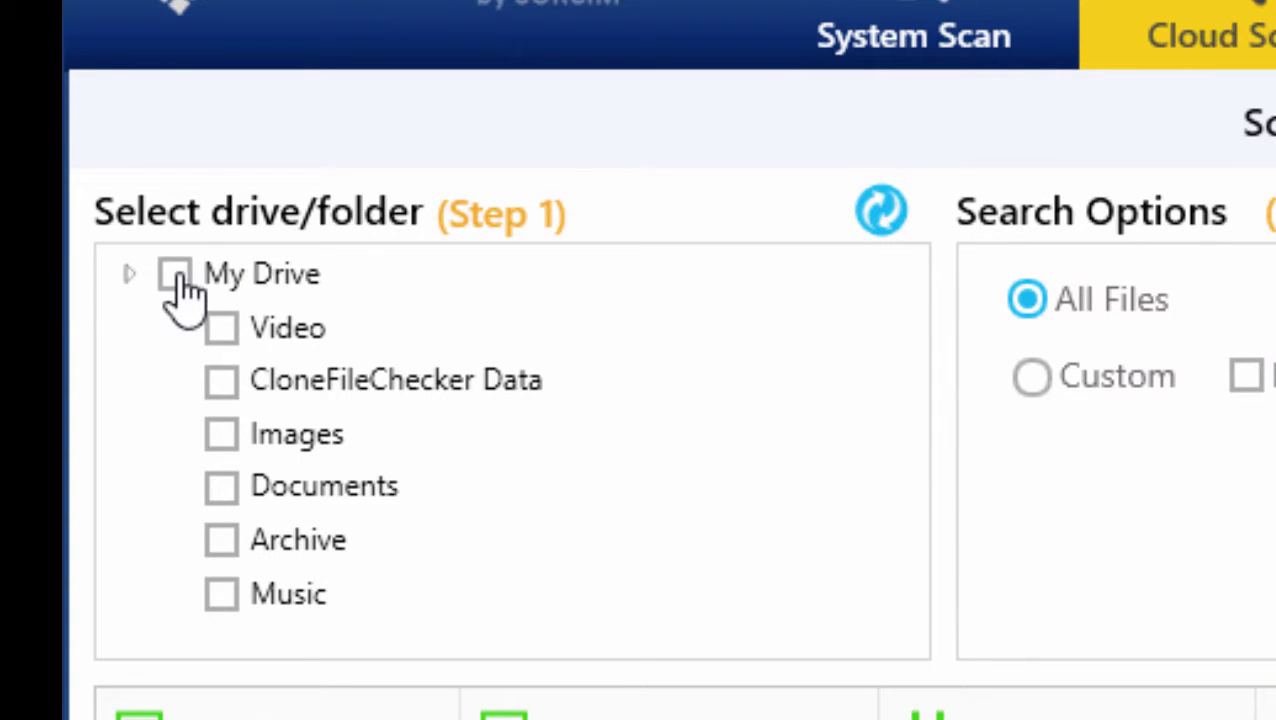
{"action": "left_click", "coordinate": [174, 276]}
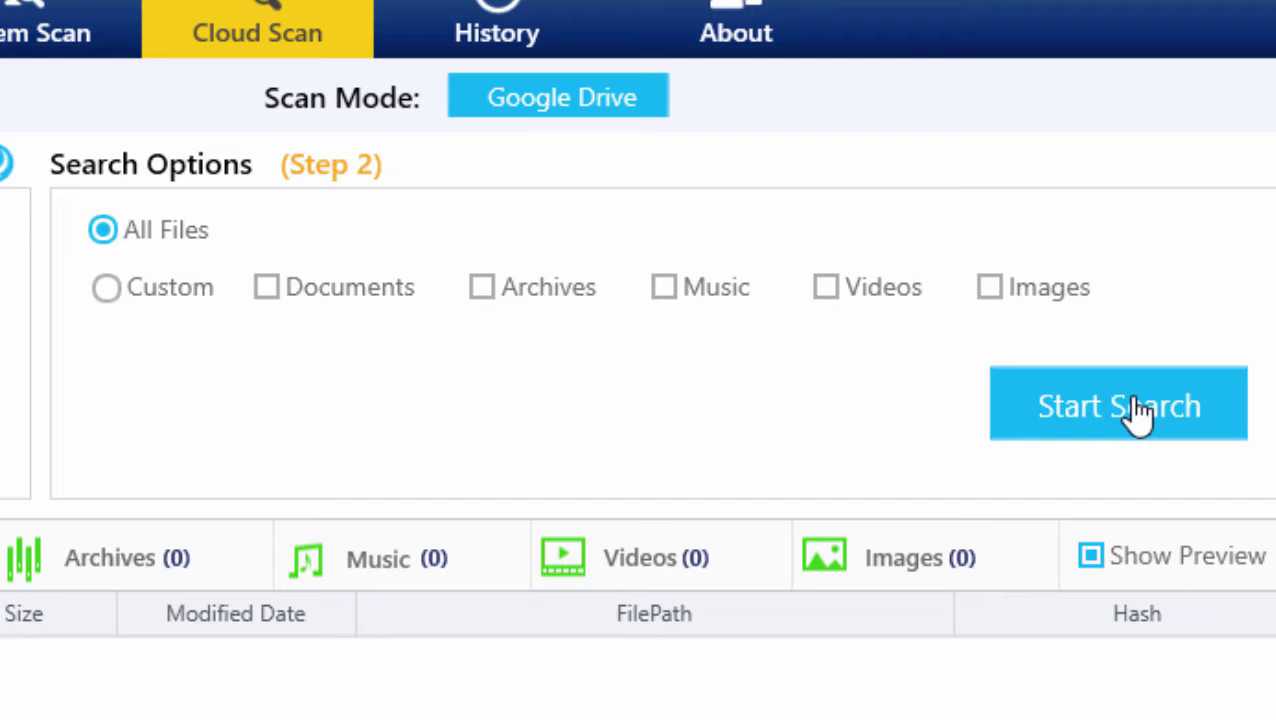
{"action": "left_click", "coordinate": [1140, 412]}
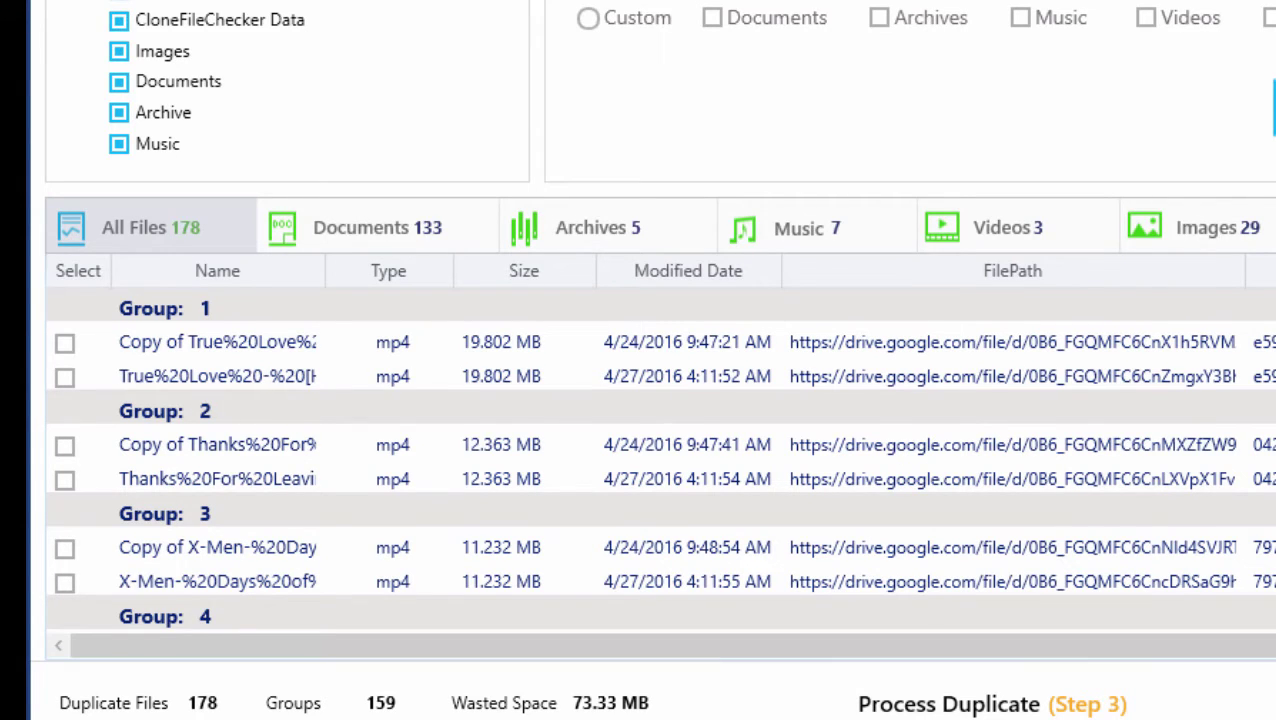
Browse the results, filtering by Documents, Archive, Music, Video and Images in turn
{"action": "scroll", "coordinate": [660, 460], "scroll_direction": "down", "scroll_amount": 3}
{"action": "scroll", "coordinate": [660, 460], "scroll_direction": "down", "scroll_amount": 15}
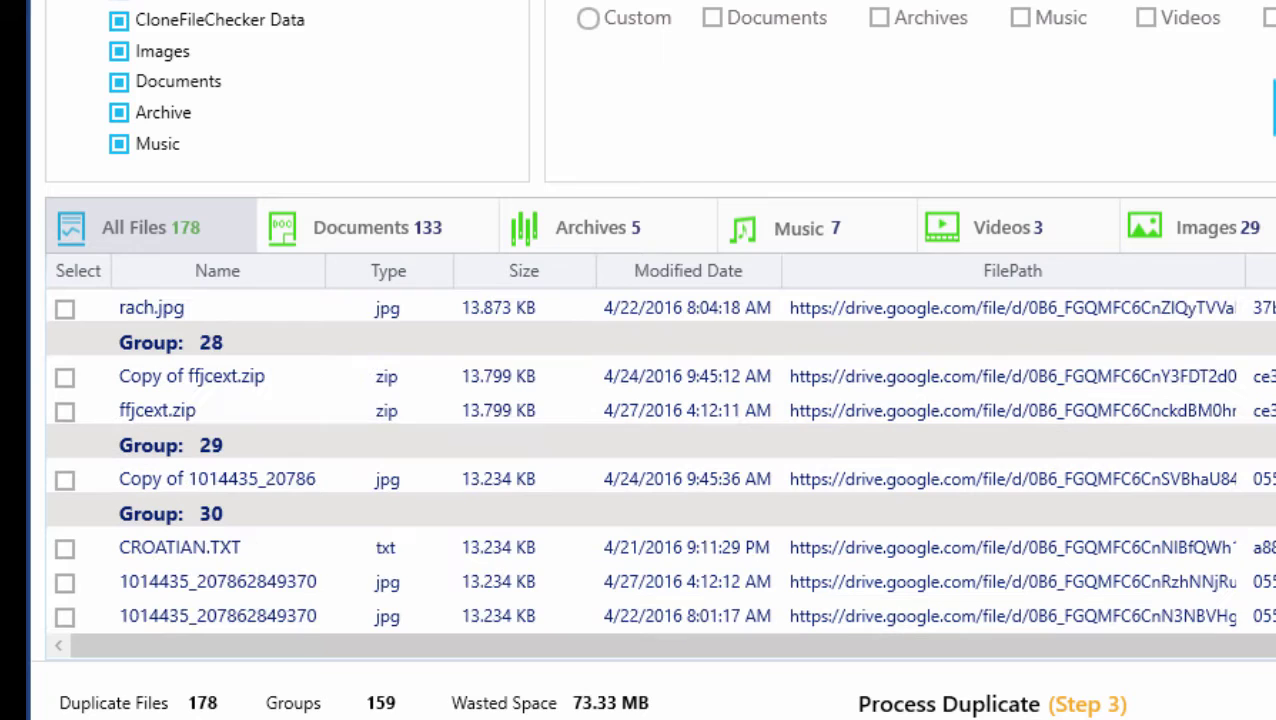
{"action": "scroll", "coordinate": [660, 460], "scroll_direction": "down", "scroll_amount": 15}
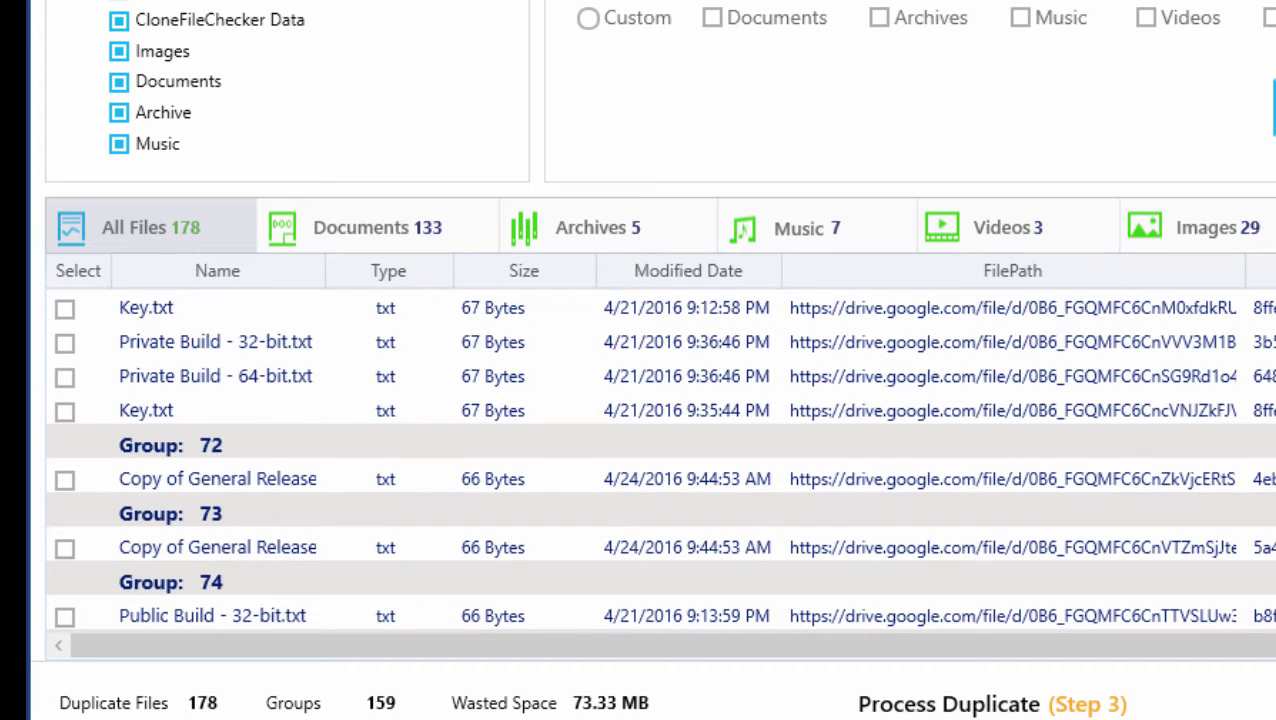
{"action": "scroll", "coordinate": [660, 460], "scroll_direction": "down", "scroll_amount": 10}
{"action": "scroll", "coordinate": [660, 460], "scroll_direction": "down", "scroll_amount": 20}
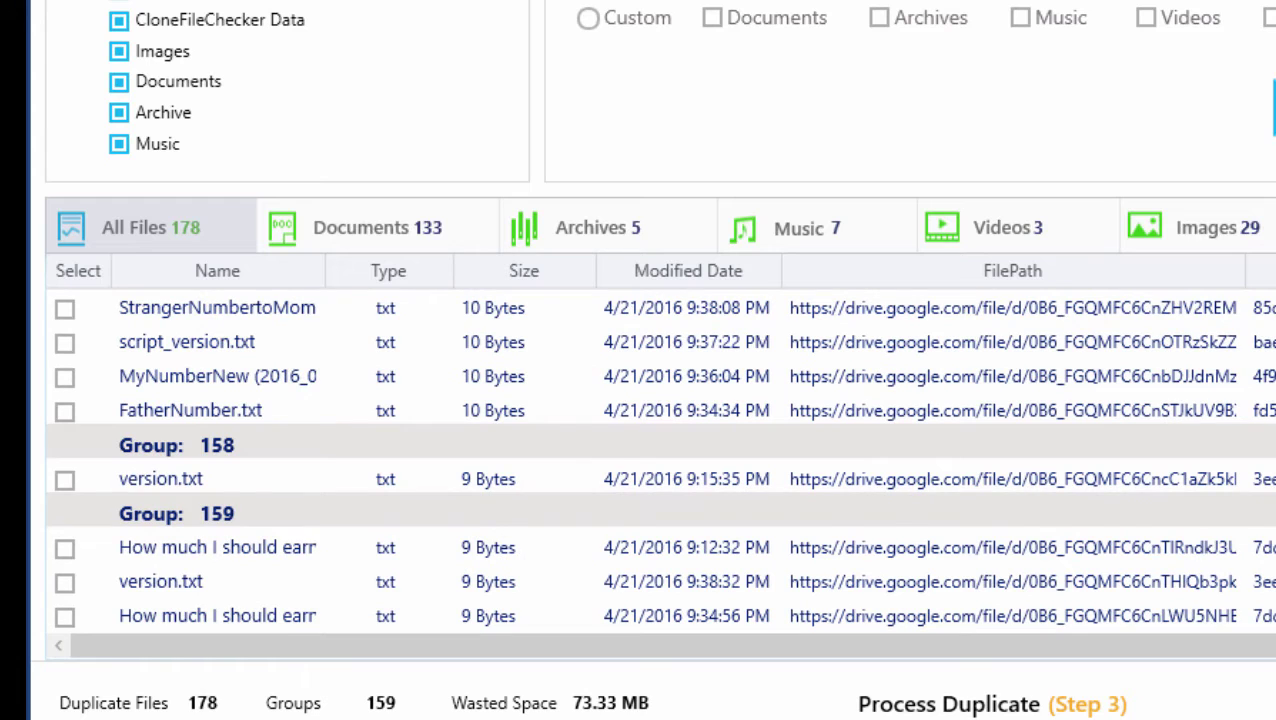
{"action": "scroll", "coordinate": [660, 460], "scroll_direction": "up", "scroll_amount": 20}
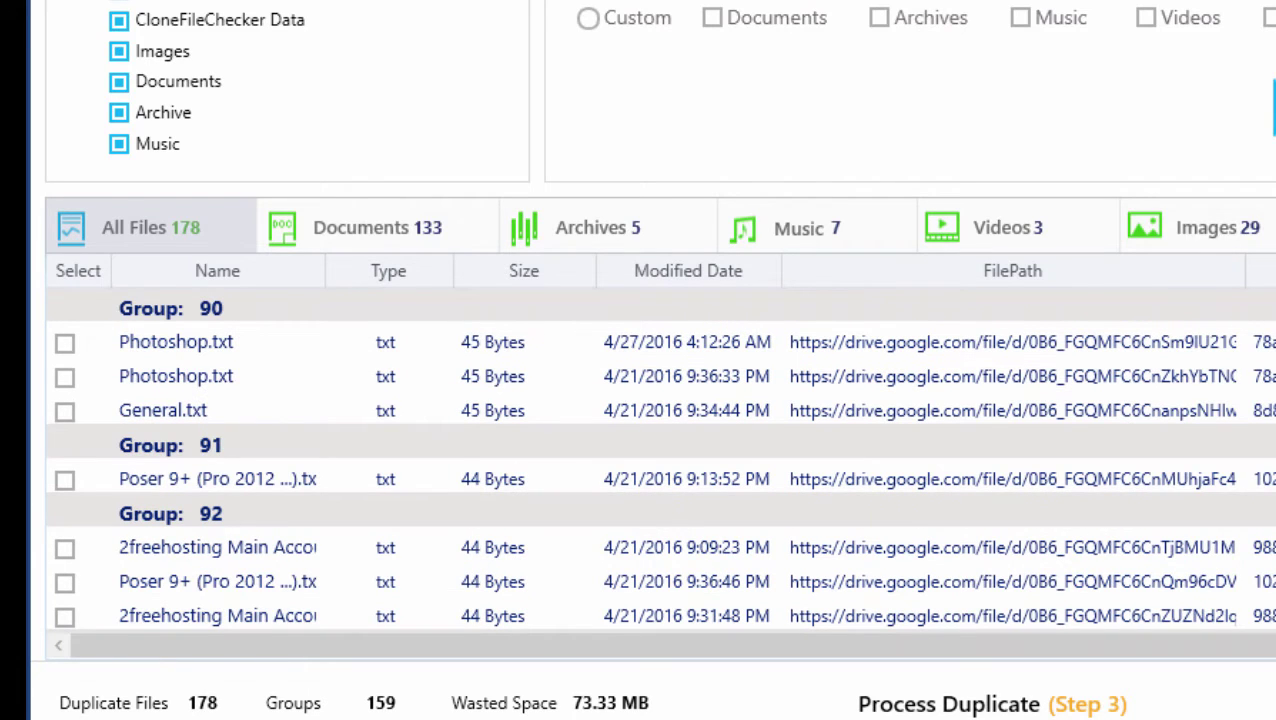
{"action": "scroll", "coordinate": [660, 460], "scroll_direction": "up", "scroll_amount": 20}
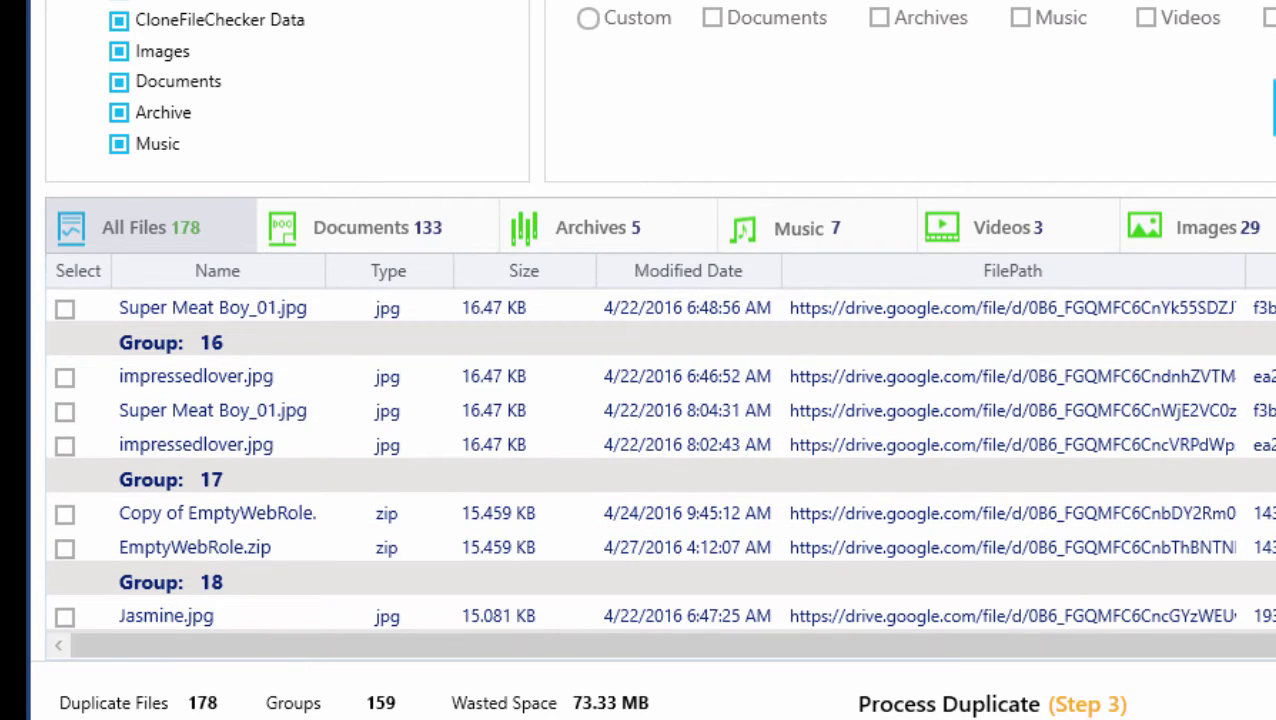
{"action": "scroll", "coordinate": [660, 460], "scroll_direction": "up", "scroll_amount": 5}
{"action": "left_click", "coordinate": [425, 232]}
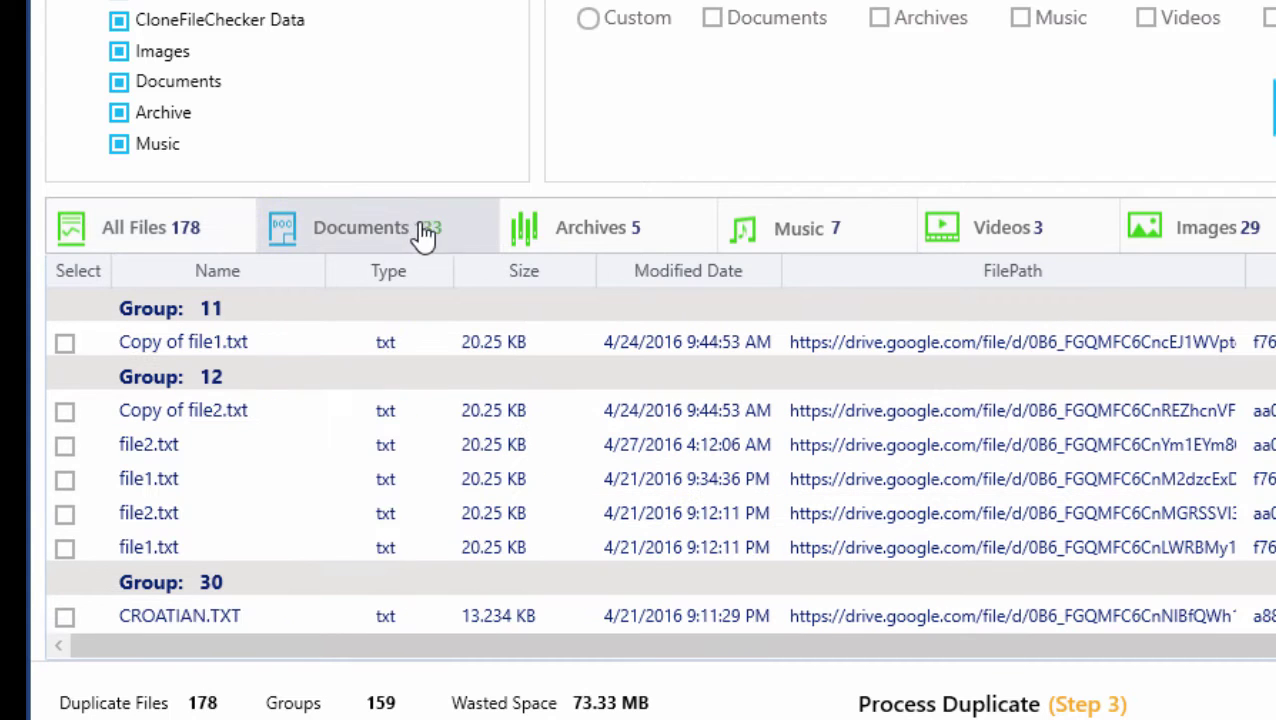
{"action": "left_click", "coordinate": [555, 238]}
{"action": "left_click", "coordinate": [728, 240]}
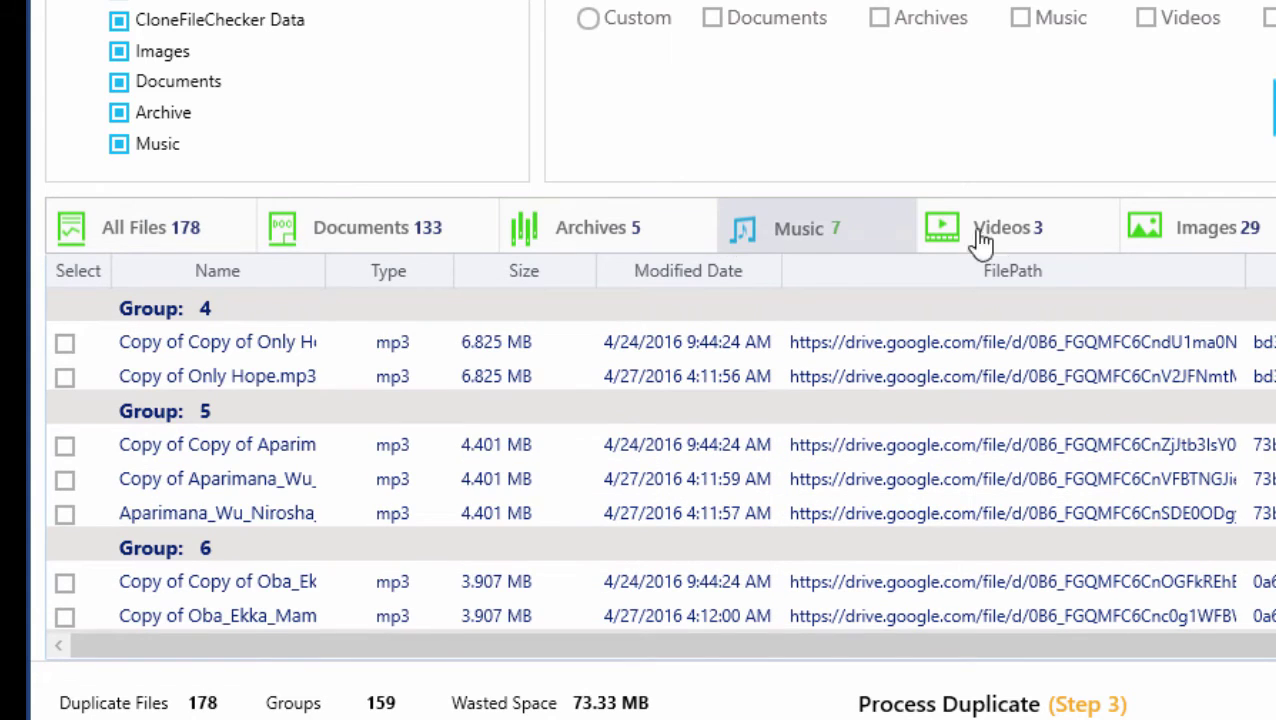
{"action": "left_click", "coordinate": [992, 240]}
{"action": "left_click", "coordinate": [1118, 240]}
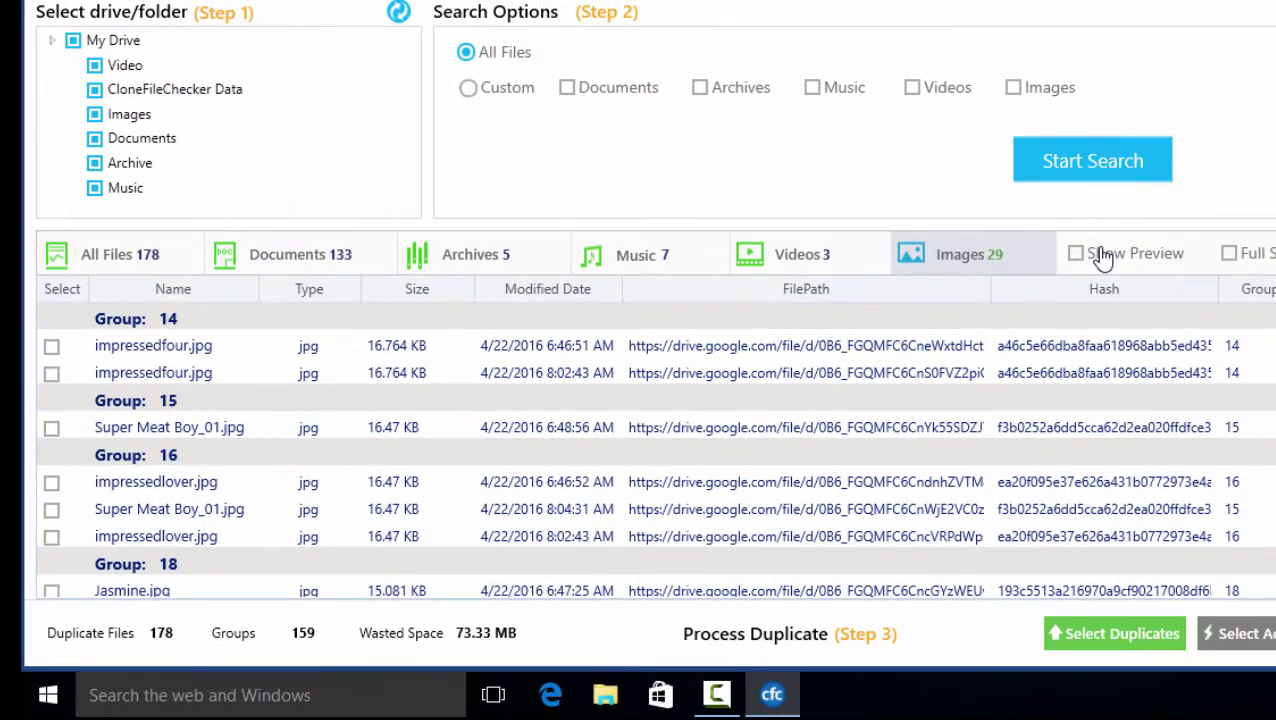
Toggle full-screen results off again and return to the All Files list
{"action": "left_click", "coordinate": [1269, 234]}
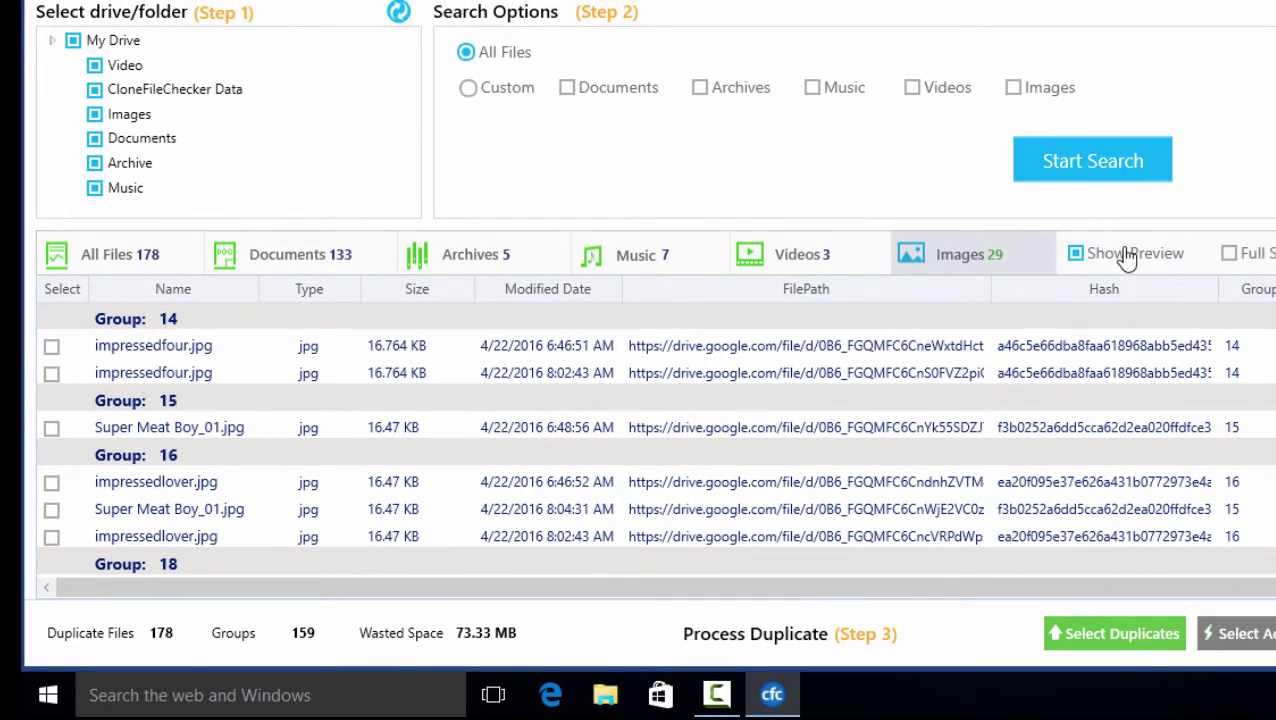
{"action": "left_click", "coordinate": [1240, 255]}
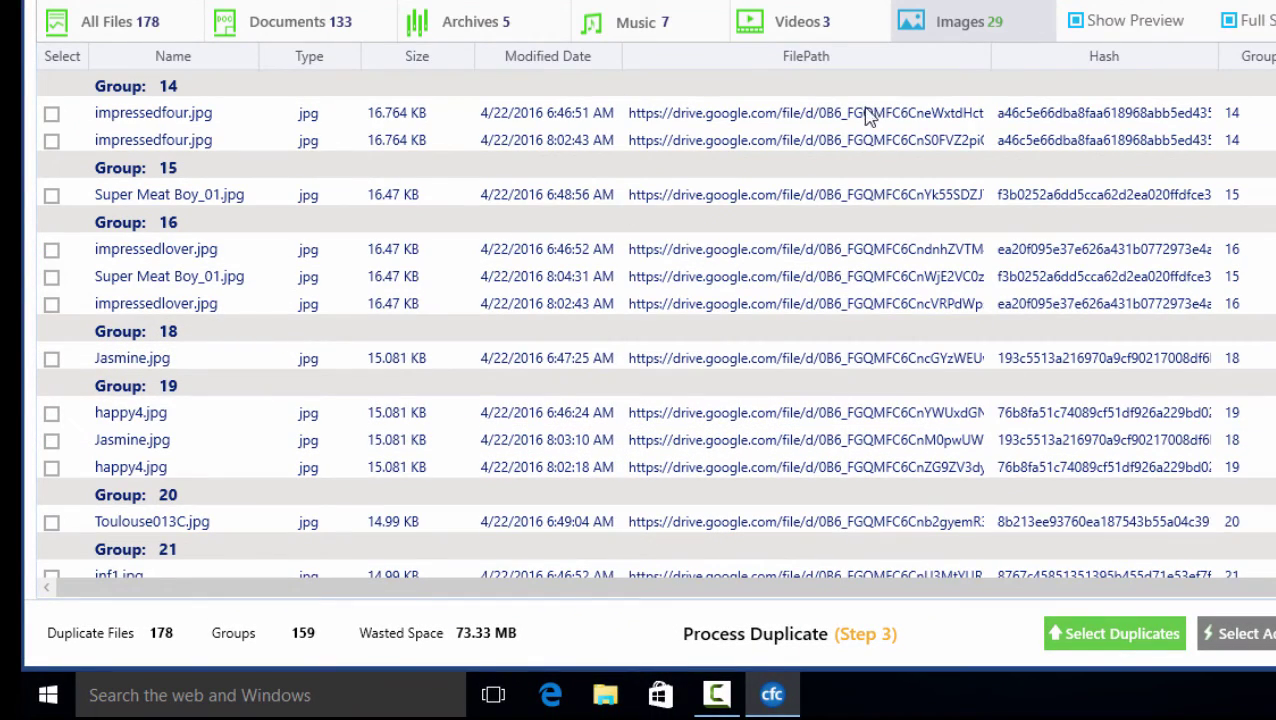
{"action": "left_click", "coordinate": [1225, 22]}
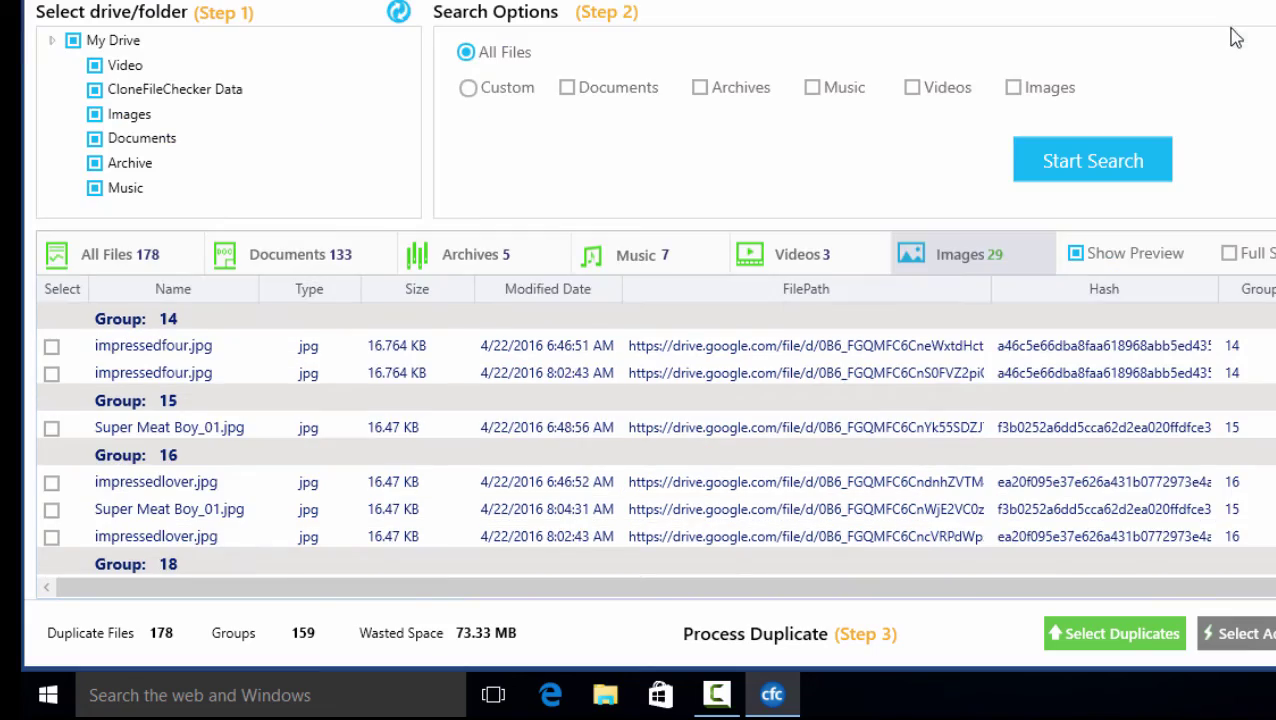
{"action": "left_click", "coordinate": [86, 274]}
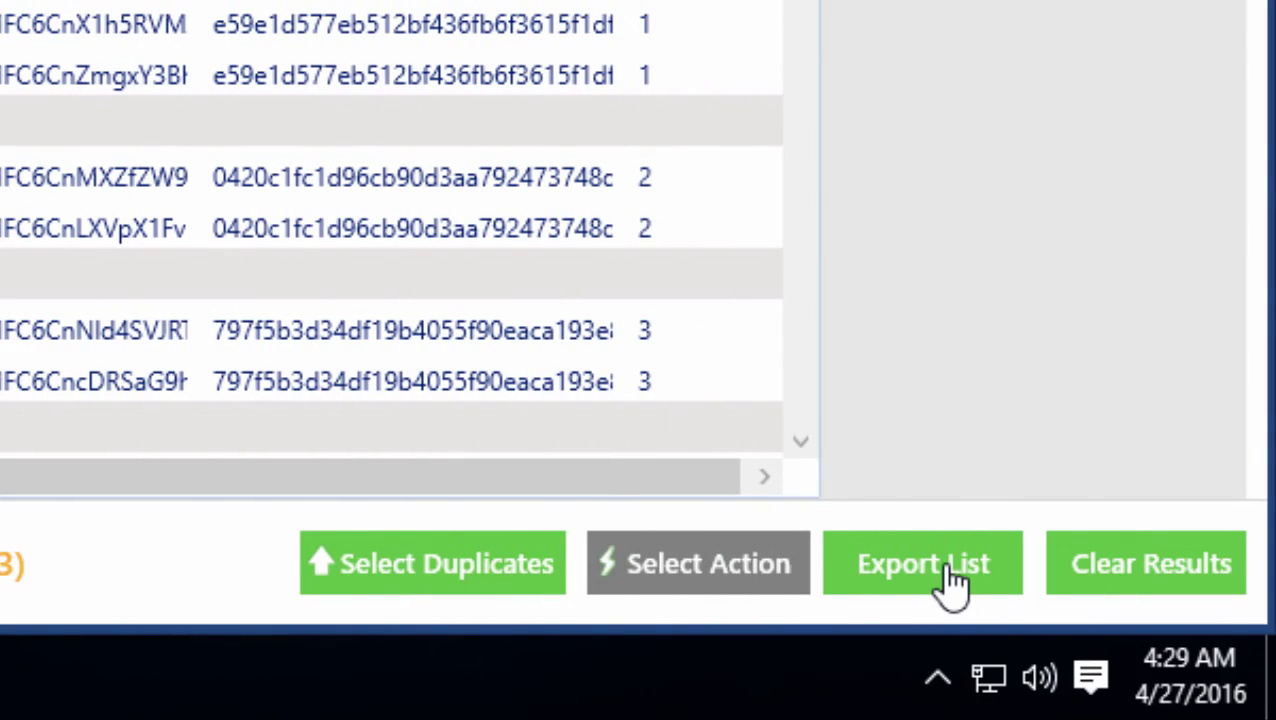
Export the duplicate list to the Desktop as ExportedFiles.csv
{"action": "left_click", "coordinate": [955, 585]}
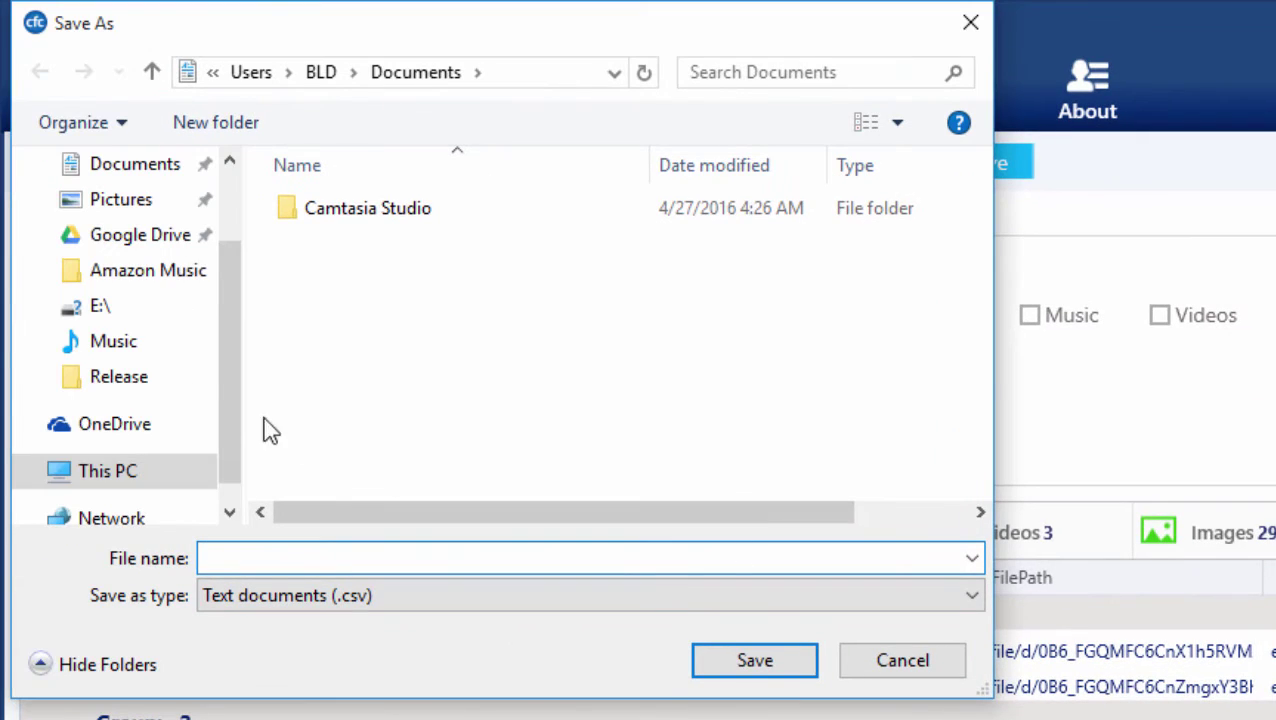
{"action": "scroll", "coordinate": [226, 305], "scroll_direction": "up", "scroll_amount": 3}
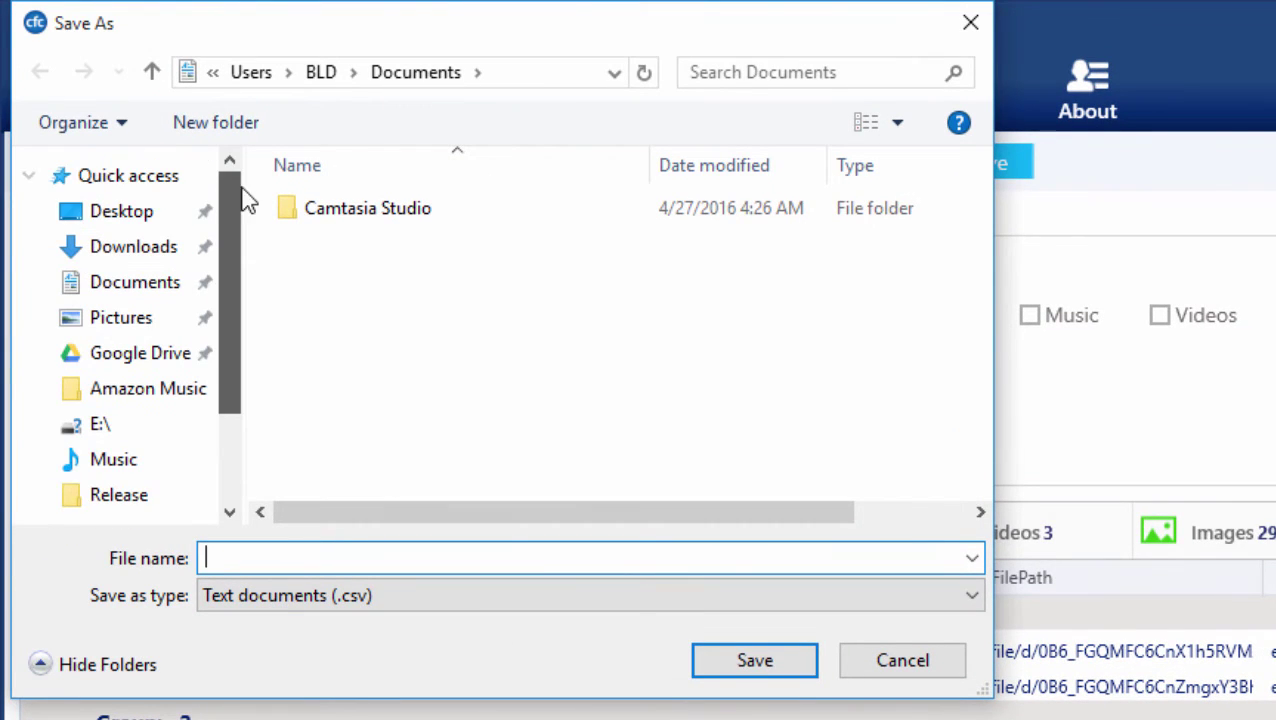
{"action": "left_click", "coordinate": [170, 212]}
{"action": "left_click", "coordinate": [342, 558]}
{"action": "type", "text": "Exp"}
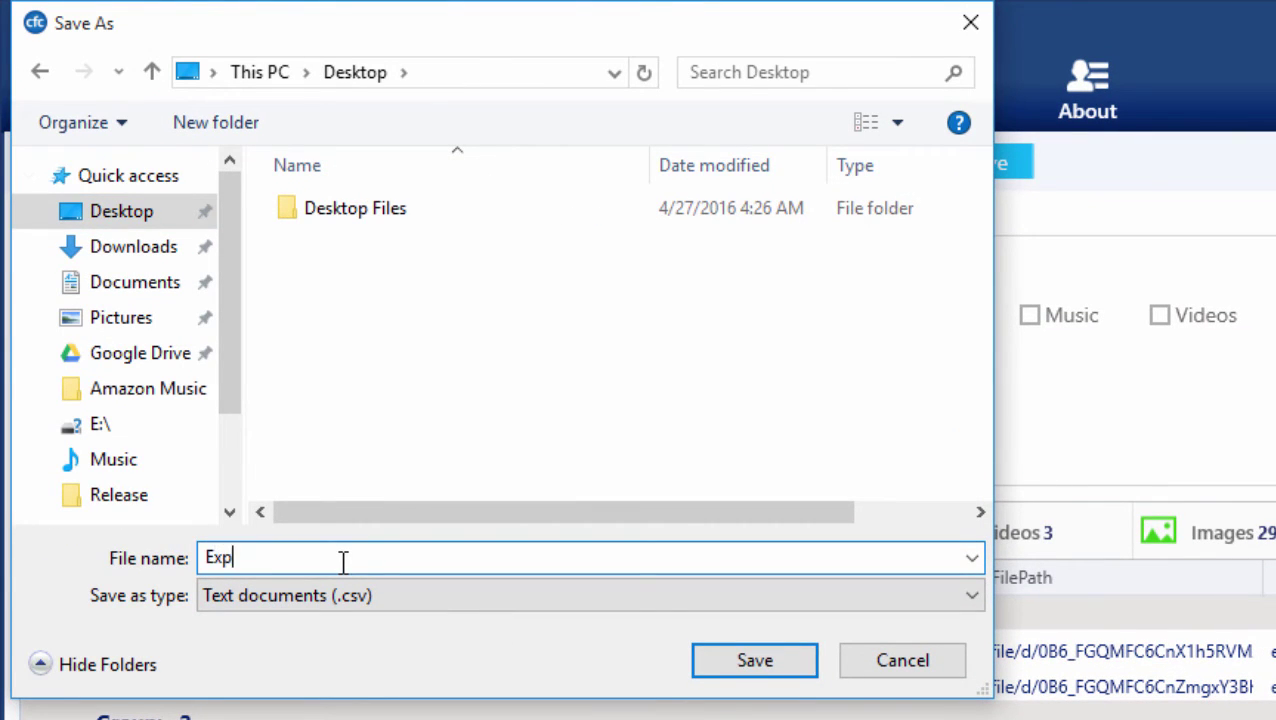
{"action": "type", "text": "ortedFiles"}
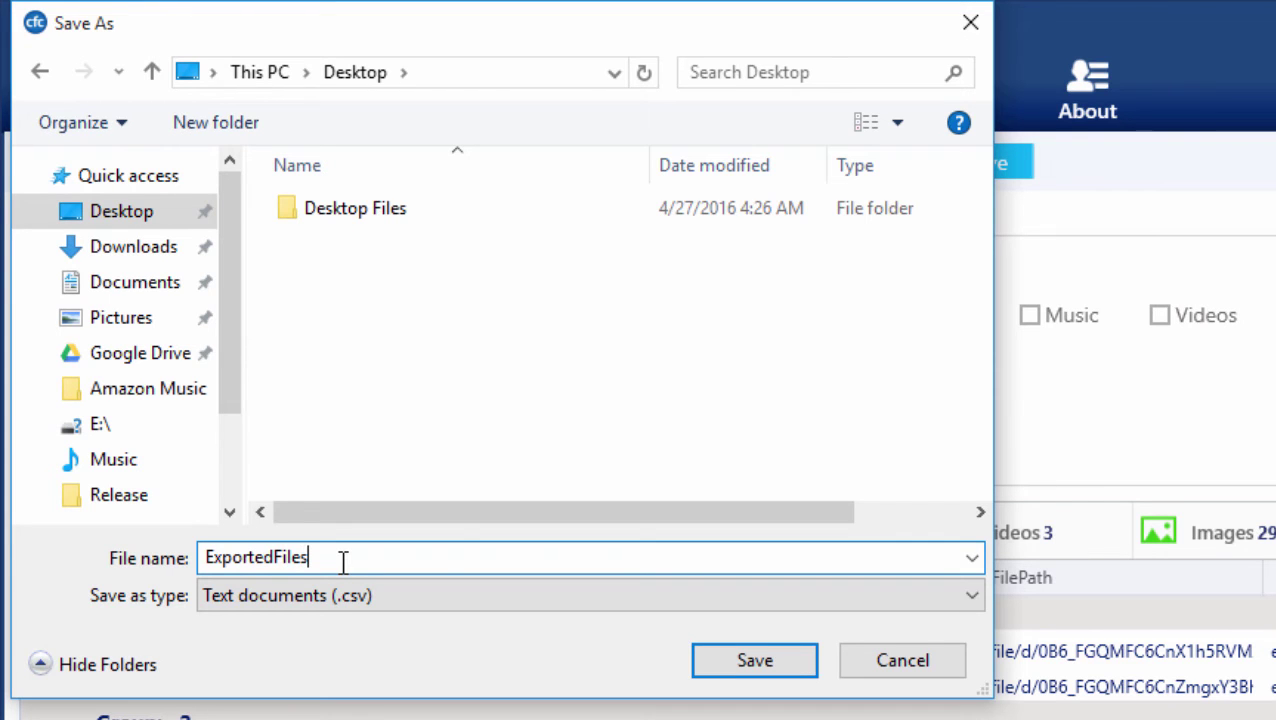
{"action": "left_click", "coordinate": [572, 598]}
{"action": "left_click", "coordinate": [569, 592]}
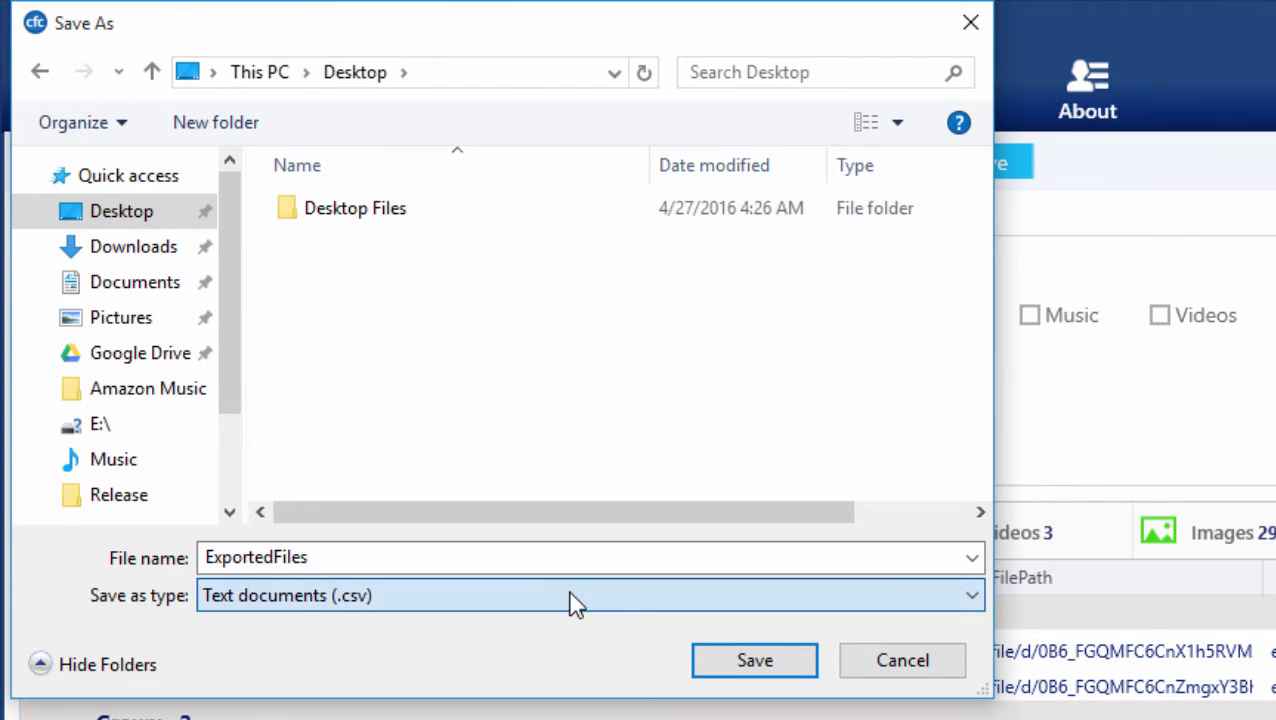
{"action": "left_click", "coordinate": [702, 663]}
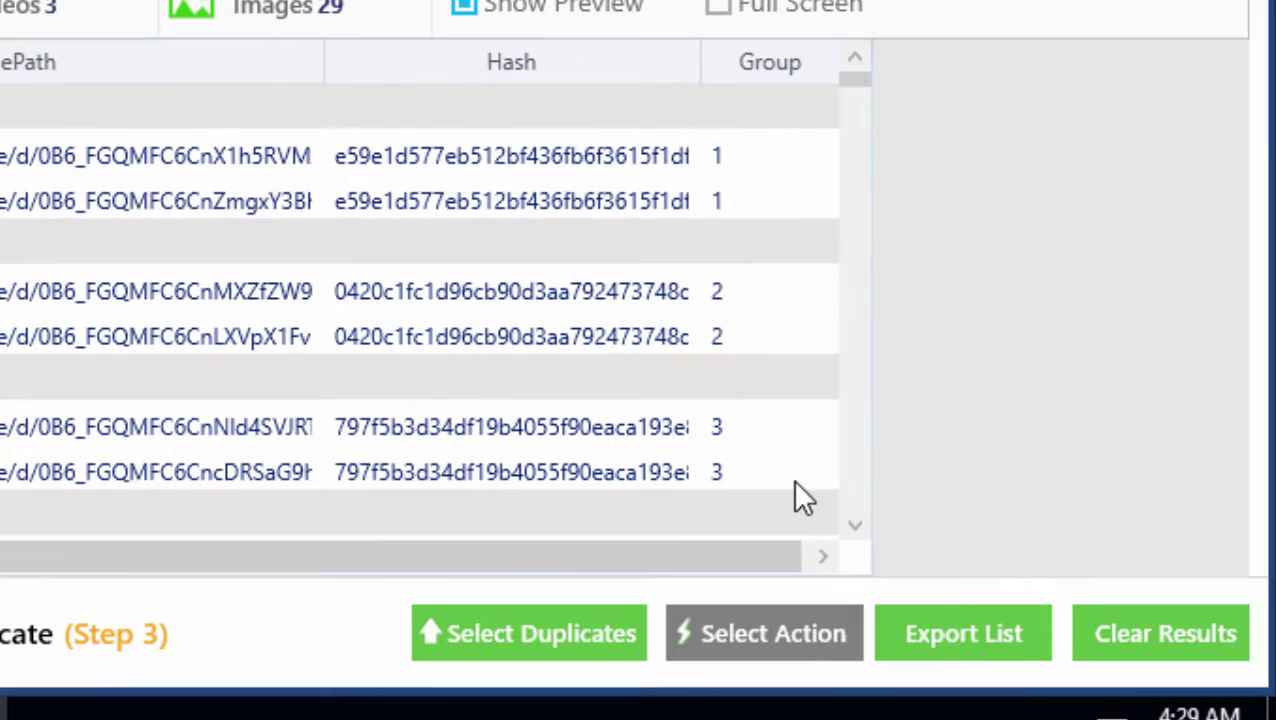
Auto-mark duplicates, retaining the newest file in each group
{"action": "left_click", "coordinate": [525, 641]}
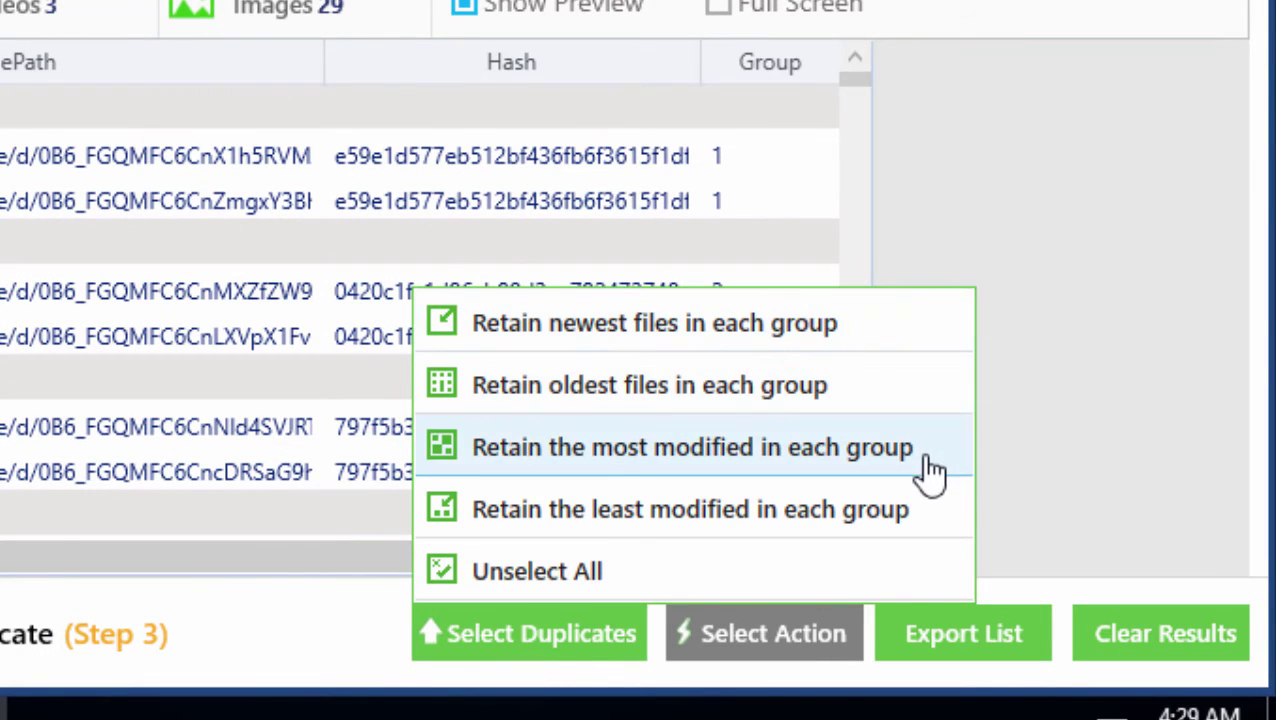
{"action": "left_click", "coordinate": [810, 340]}
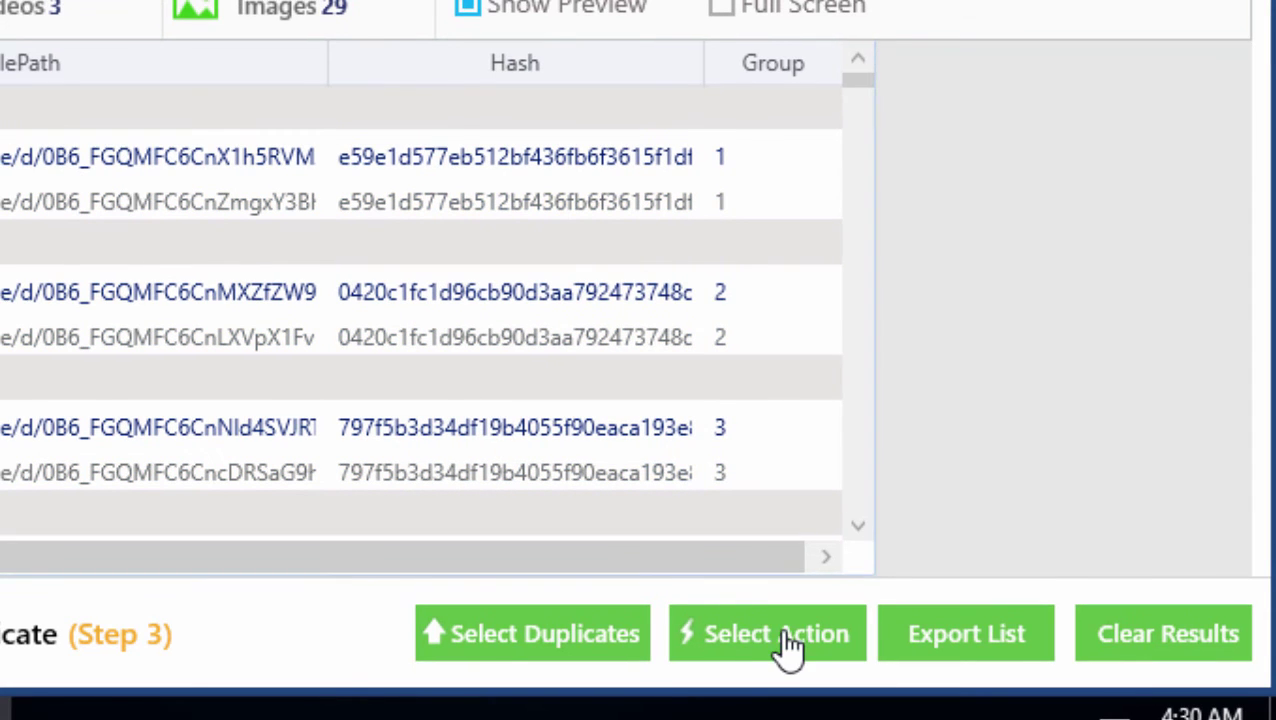
Permanently delete the marked duplicates by moving them to the Google Drive Trash folder
{"action": "left_click", "coordinate": [789, 647]}
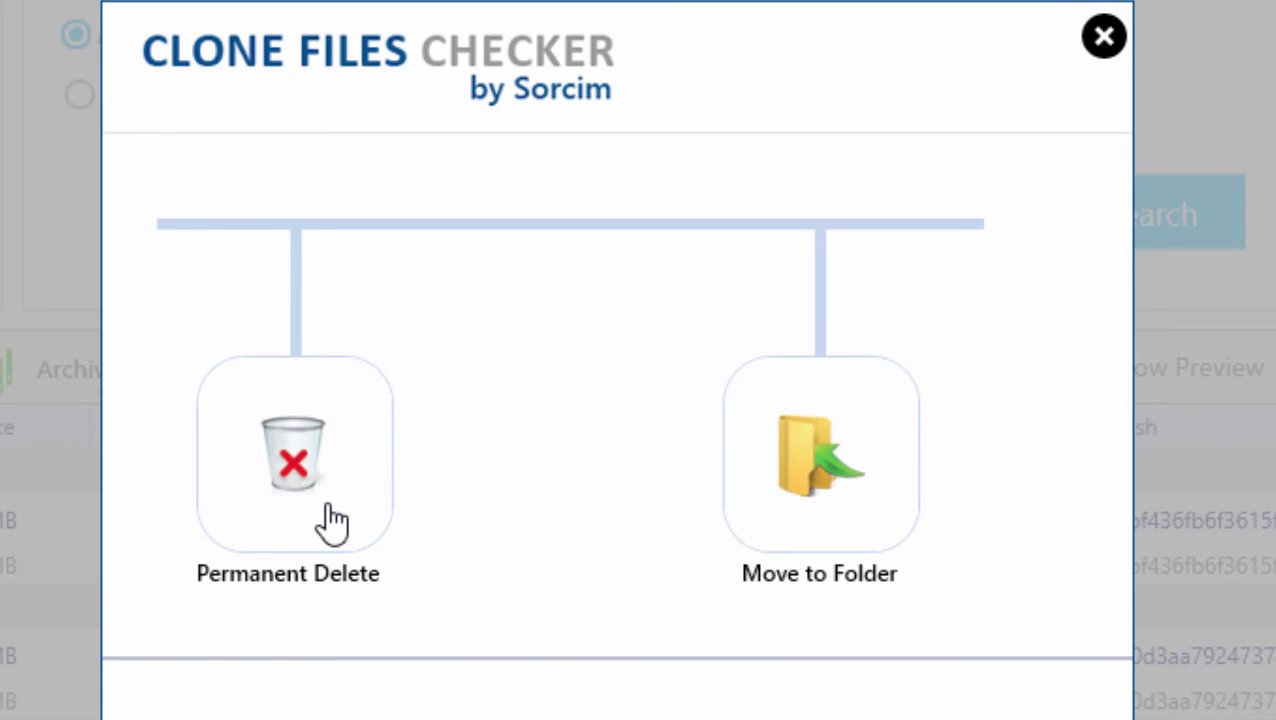
{"action": "left_click", "coordinate": [333, 521]}
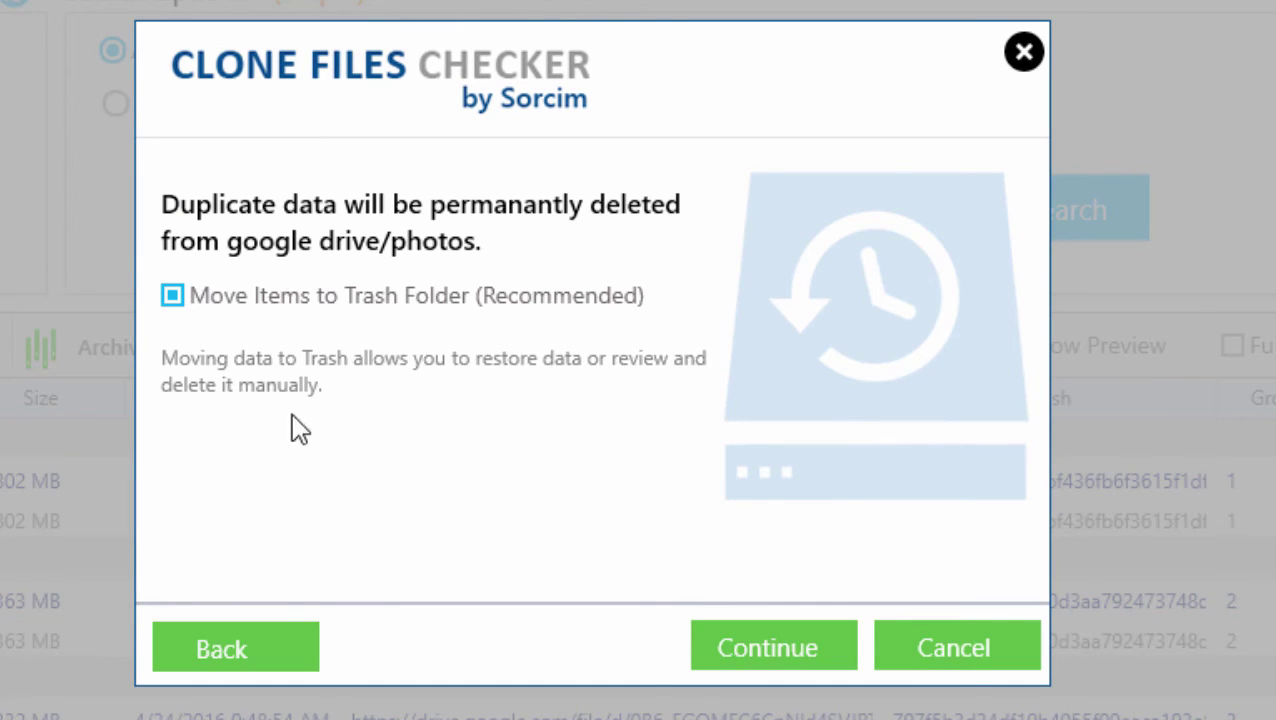
{"action": "left_click", "coordinate": [805, 645]}
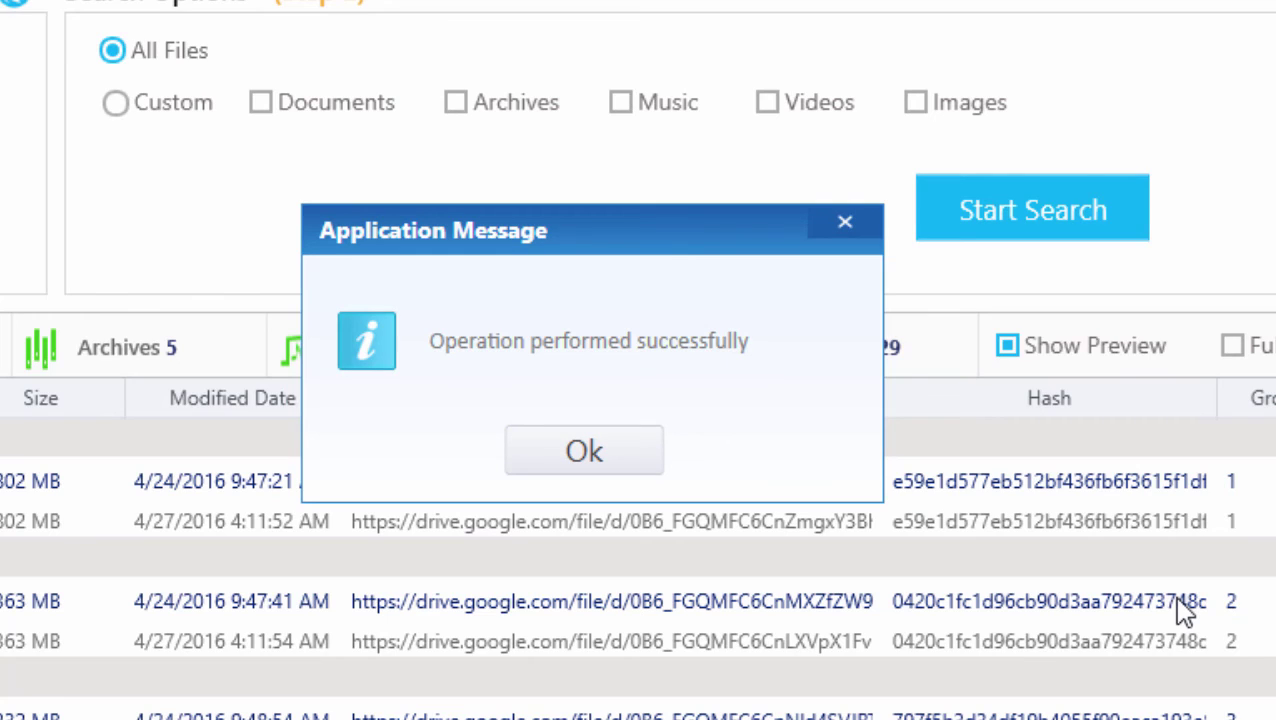
{"action": "left_click", "coordinate": [605, 453]}
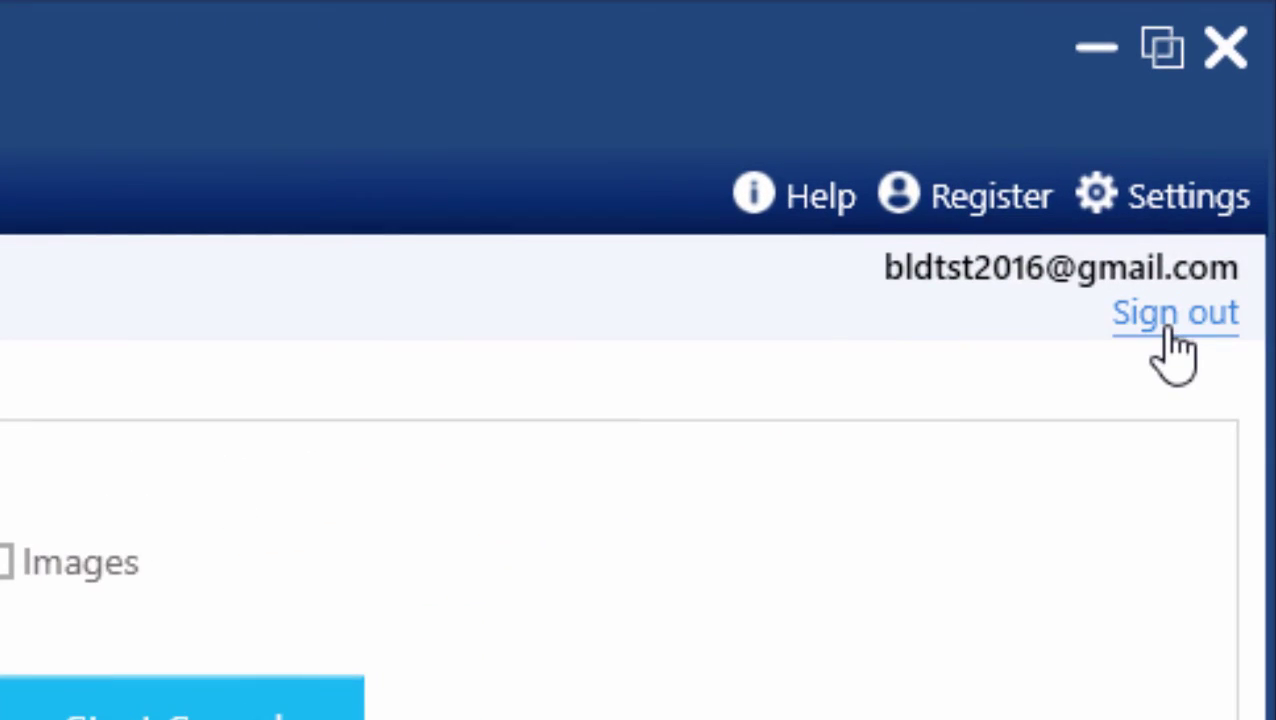
Sign out of the Google Drive account and close Clone Files Checker
{"action": "left_click", "coordinate": [1168, 330]}
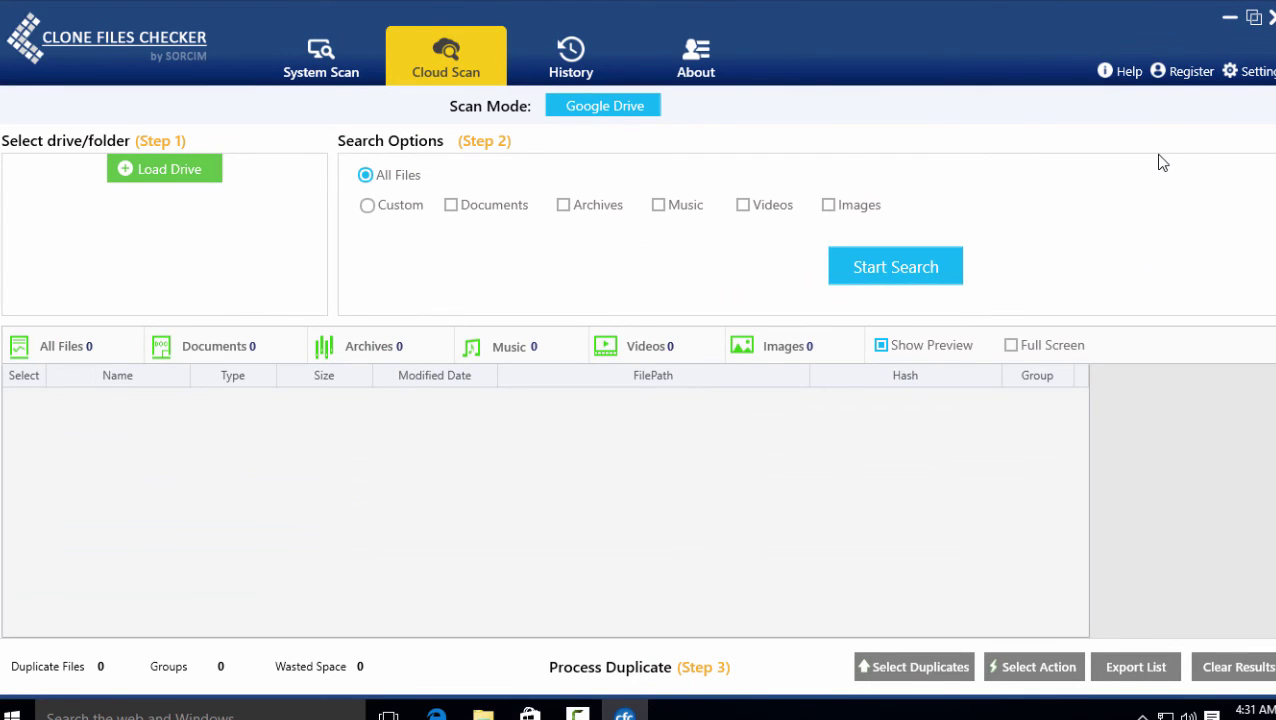
{"action": "left_click", "coordinate": [1270, 20]}
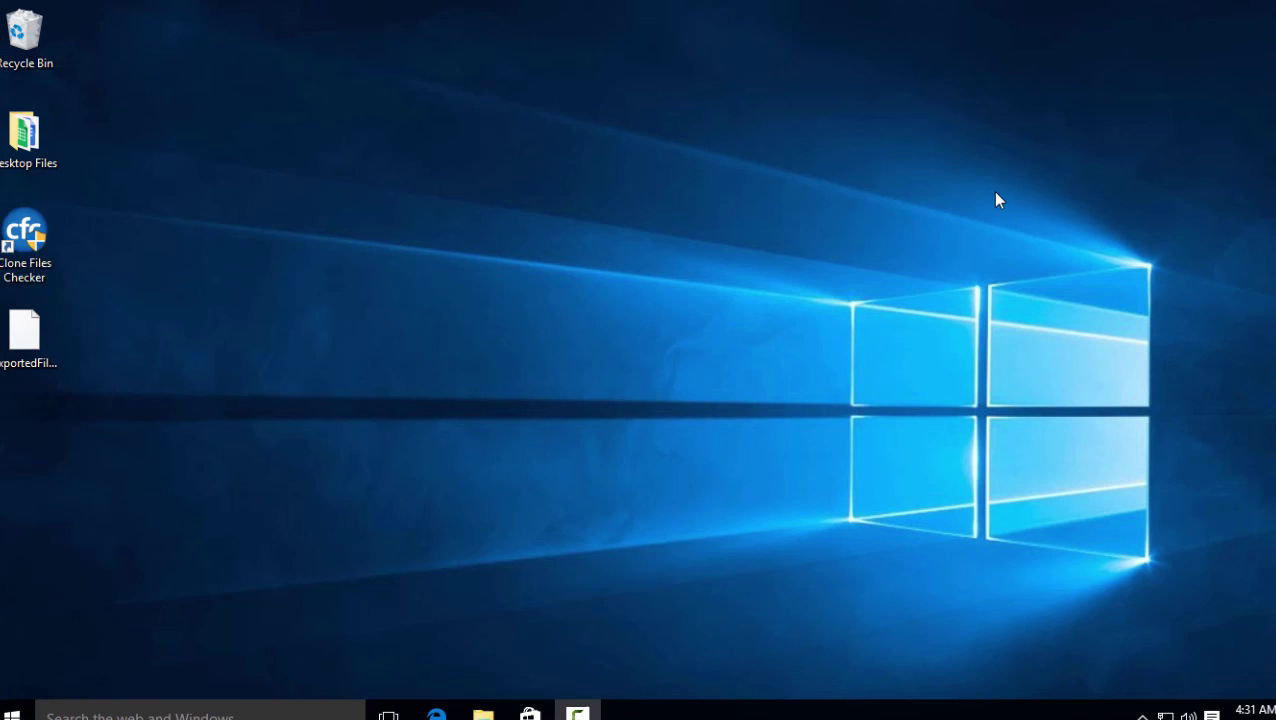